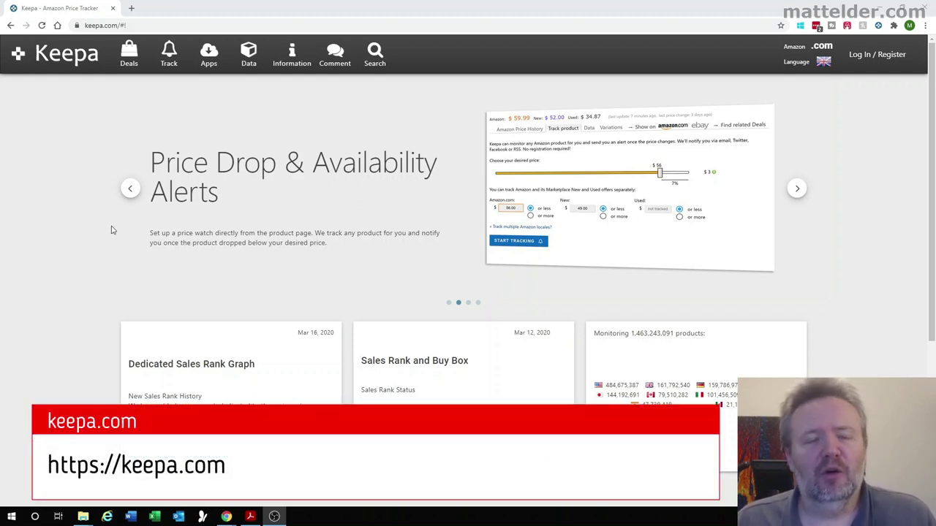
Change Keepa's Amazon locale from the .com store to the .uk (United Kingdom) store.
{"action": "left_click", "coordinate": [131, 190]}
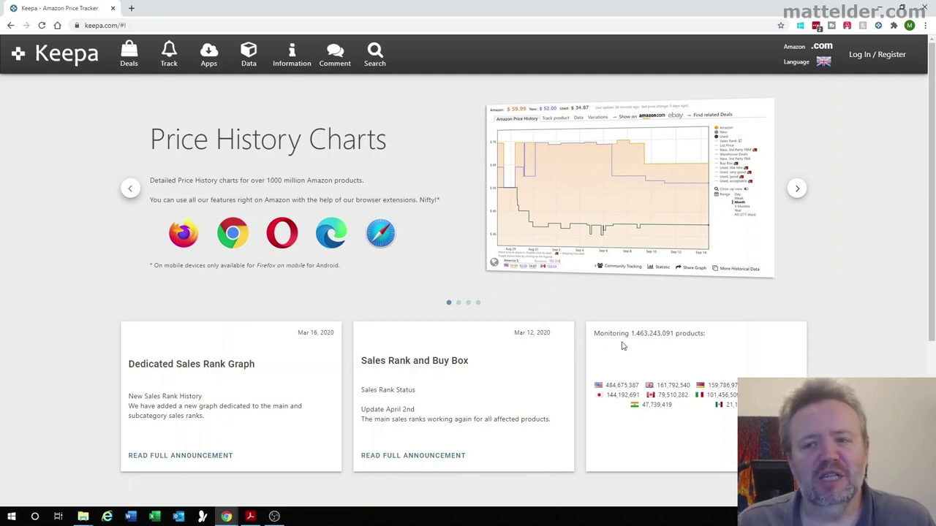
{"action": "left_click", "coordinate": [827, 47]}
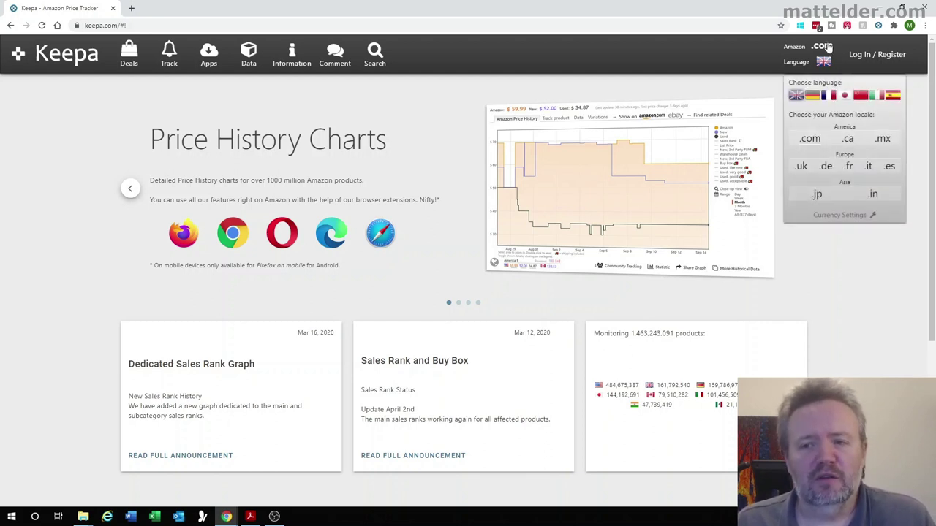
{"action": "left_click", "coordinate": [802, 167]}
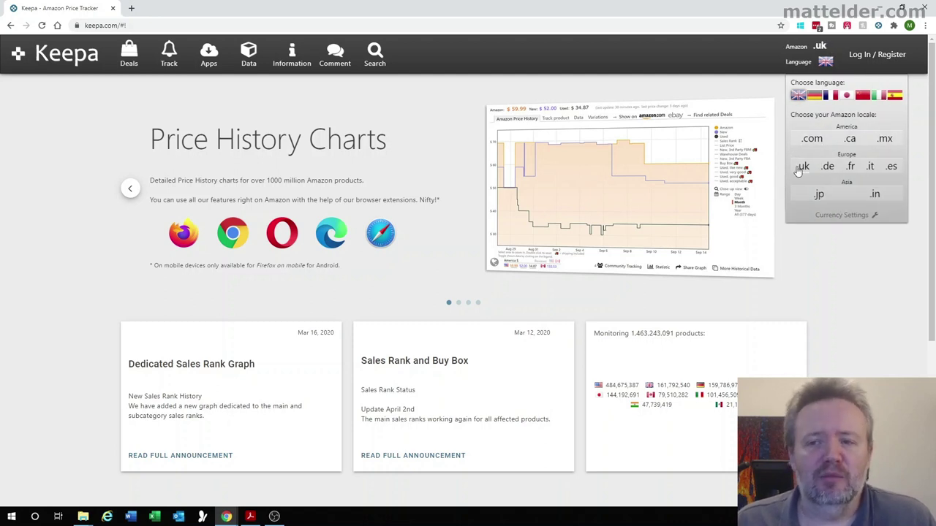
{"action": "left_click", "coordinate": [402, 136]}
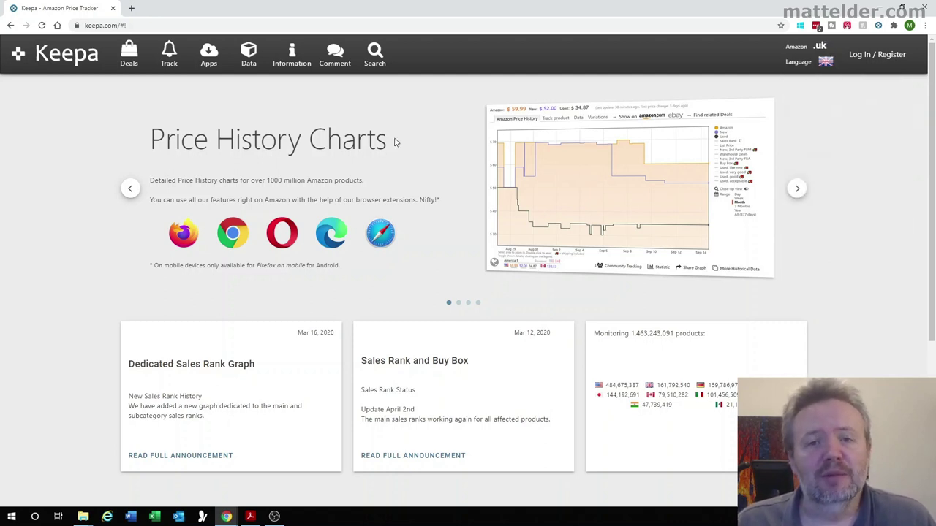
Search Keepa for 'beexcellent gaming headset for ps4 xbox' and open the green headset's price chart.
{"action": "left_click", "coordinate": [374, 57]}
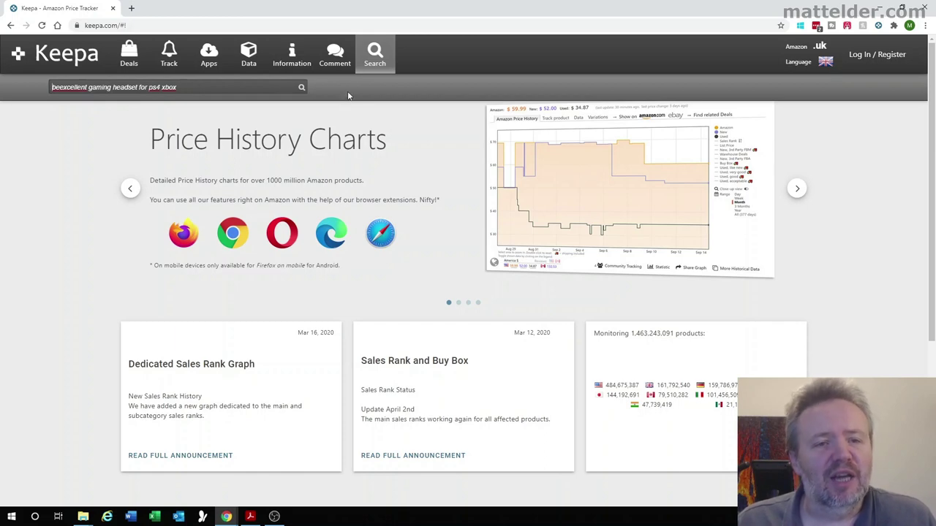
{"action": "left_click", "coordinate": [302, 88]}
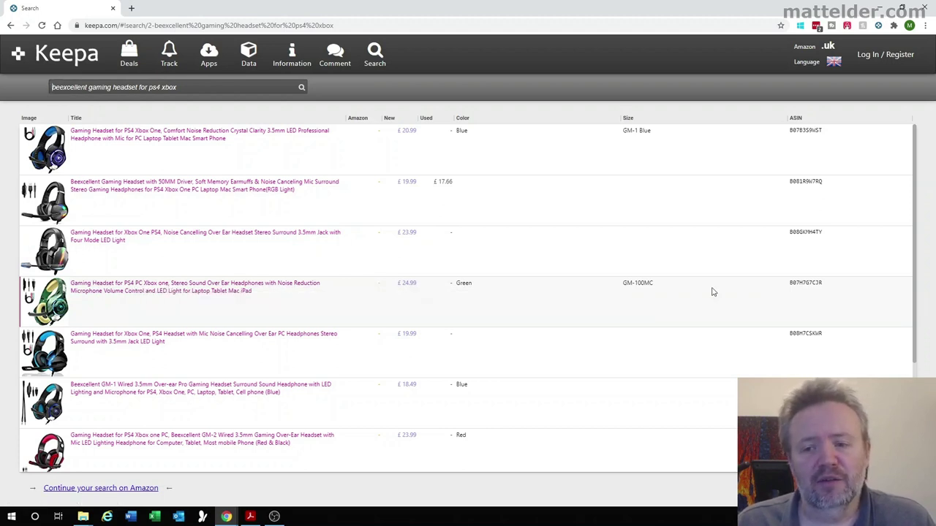
{"action": "left_click", "coordinate": [195, 285]}
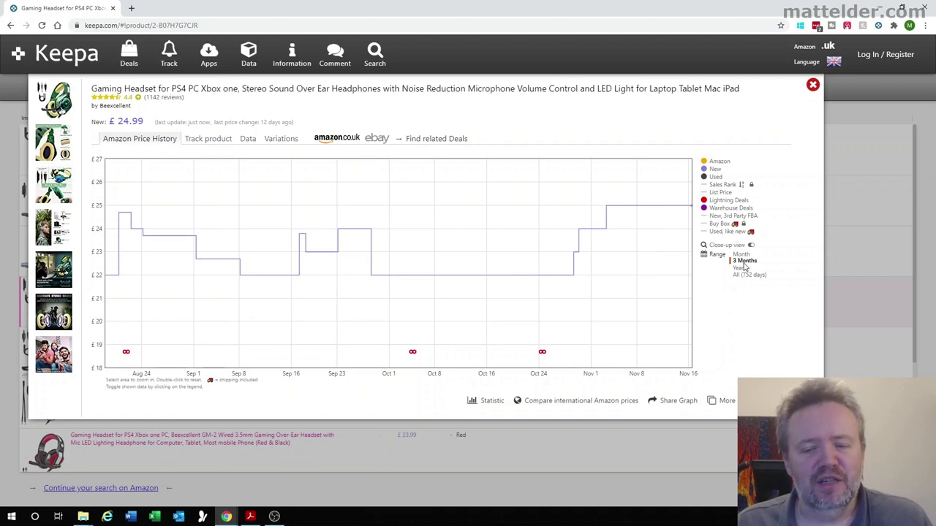
Cycle the headset chart range through Month, Year, All (752 days), 3 Months, then Year.
{"action": "left_click", "coordinate": [741, 255]}
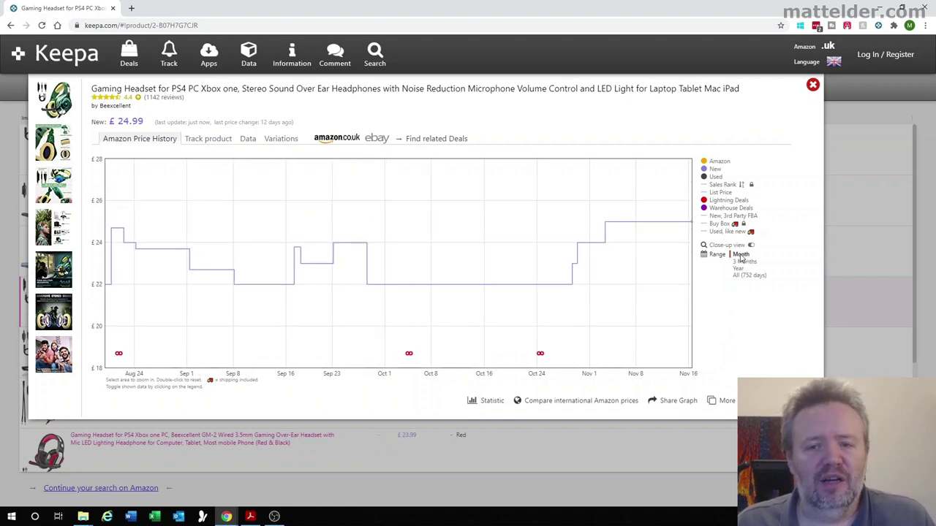
{"action": "left_click", "coordinate": [742, 262]}
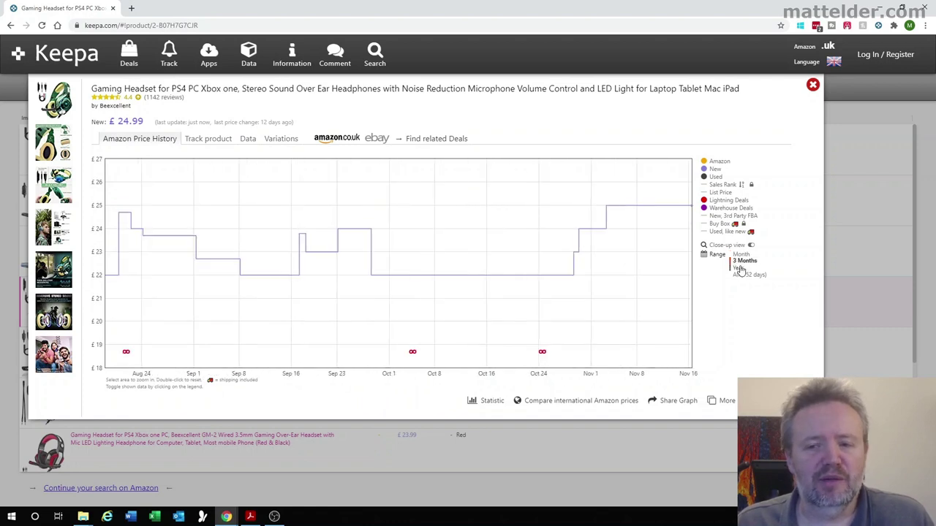
{"action": "left_click", "coordinate": [739, 268]}
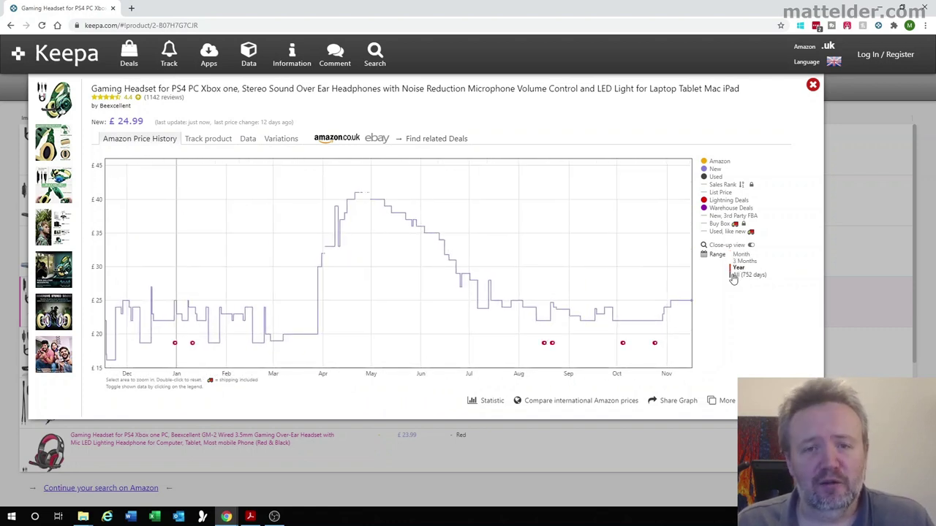
{"action": "left_click", "coordinate": [735, 275]}
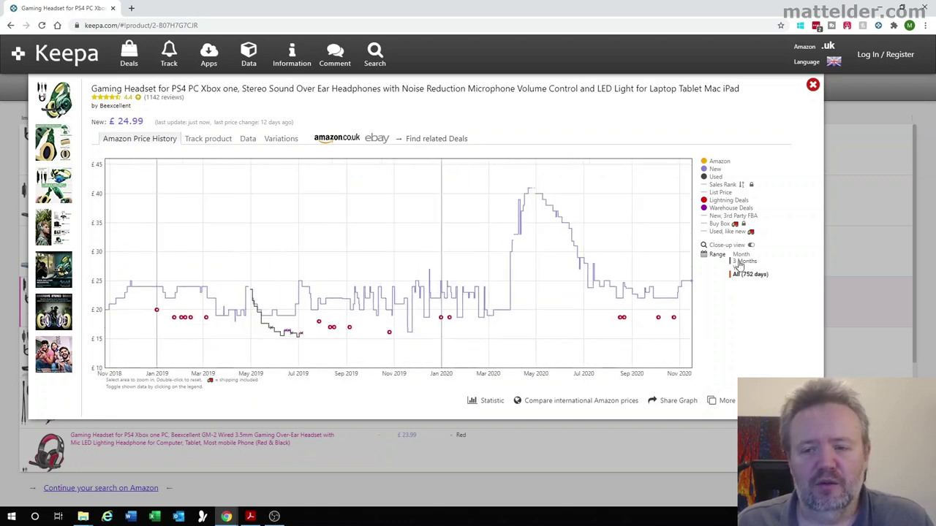
{"action": "left_click", "coordinate": [742, 261]}
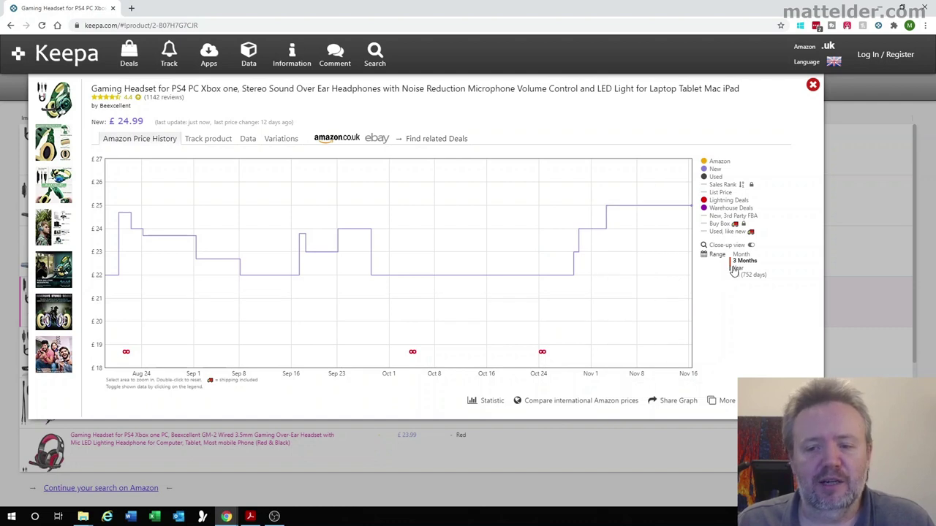
{"action": "left_click", "coordinate": [736, 267]}
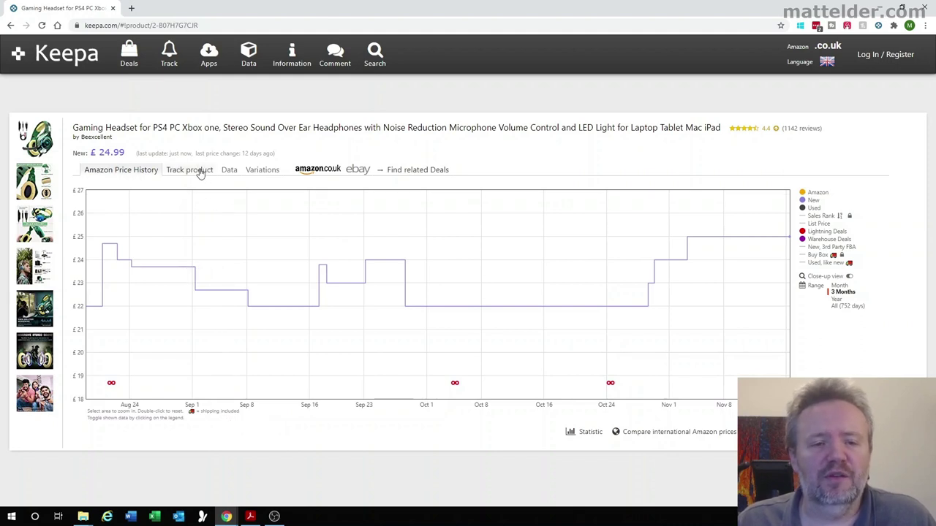
Replace the 23.74 Amazon threshold with 20, set New to 20.00, and keep tracking for 1 year.
{"action": "left_click", "coordinate": [198, 170]}
{"action": "left_click", "coordinate": [152, 256]}
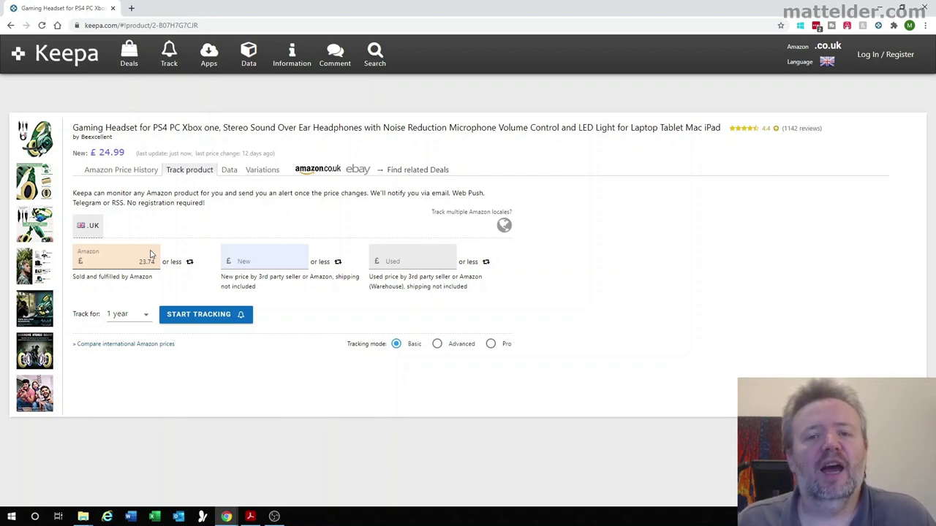
{"action": "double_click", "coordinate": [139, 259]}
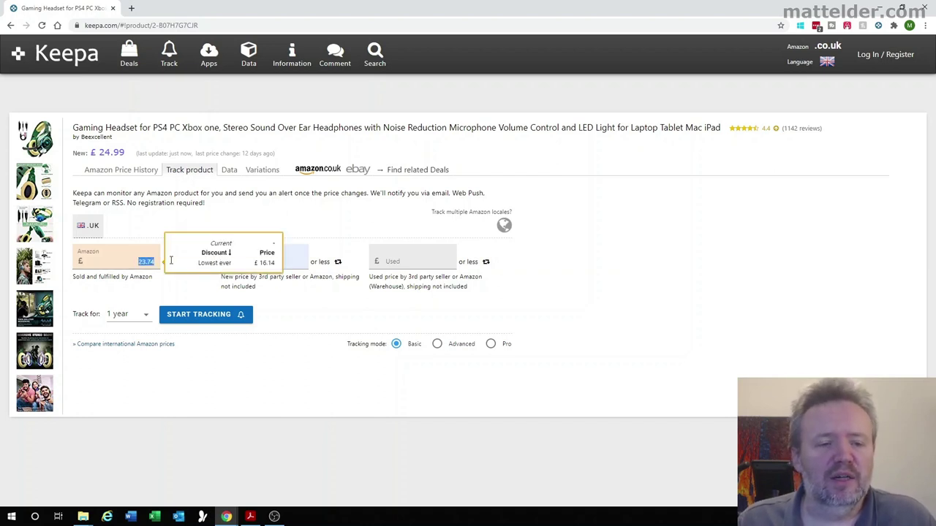
{"action": "type", "text": "20.00"}
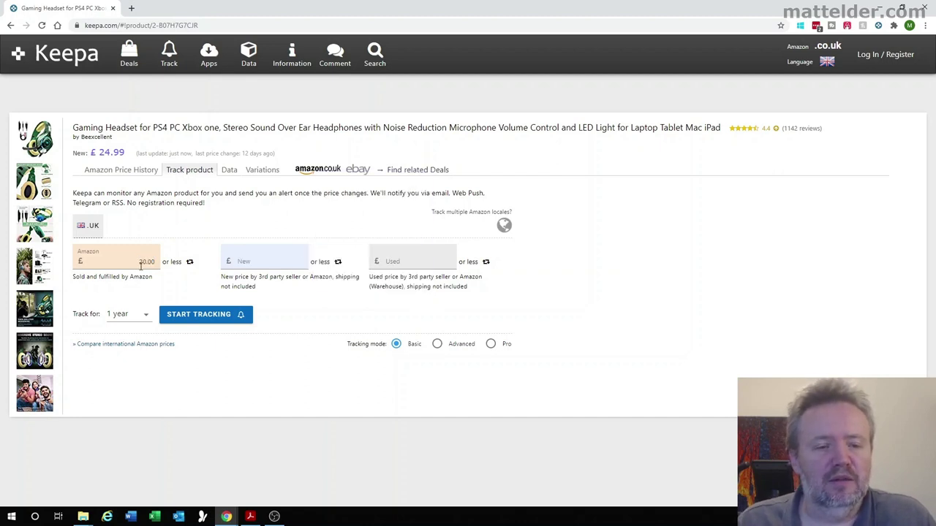
{"action": "left_click", "coordinate": [263, 264]}
{"action": "type", "text": "20"}
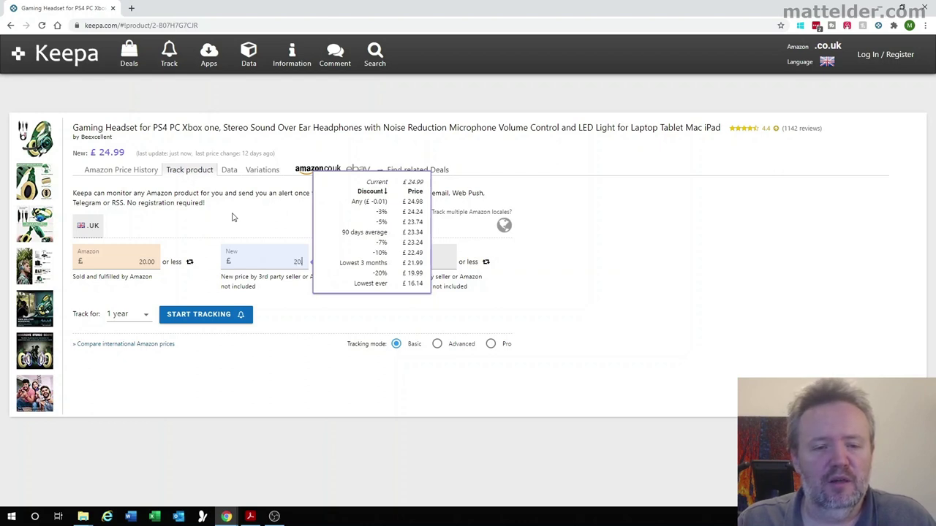
{"action": "key", "text": "BackSpace"}
{"action": "key", "text": "BackSpace"}
{"action": "key", "text": "BackSpace"}
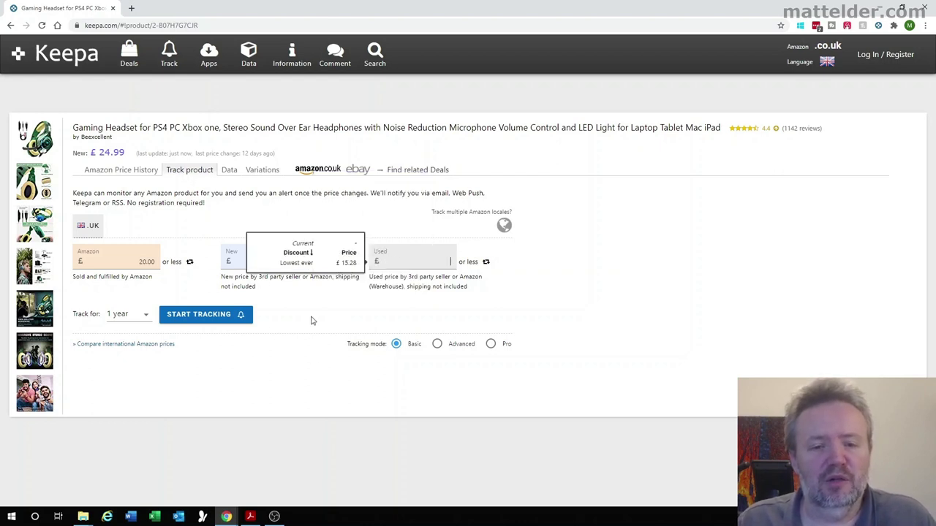
{"action": "left_click", "coordinate": [311, 224]}
{"action": "left_click", "coordinate": [286, 255]}
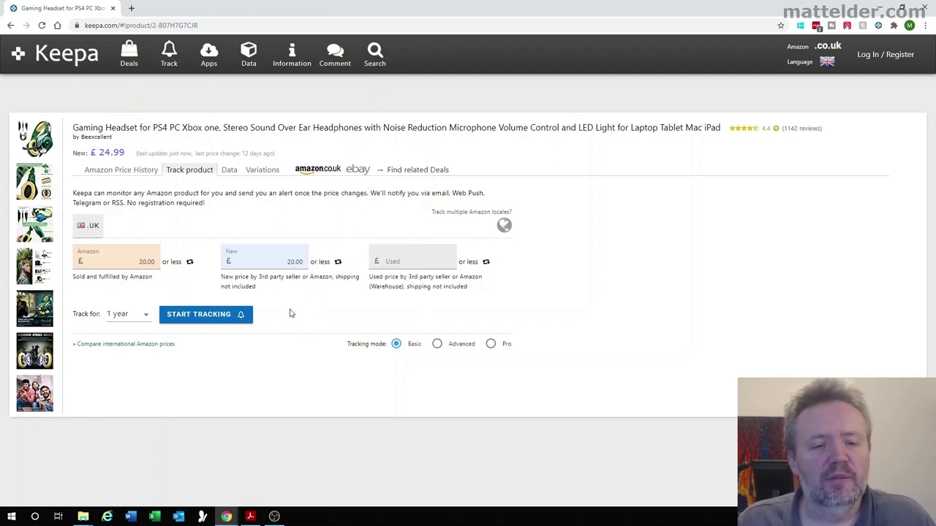
{"action": "left_click", "coordinate": [144, 315]}
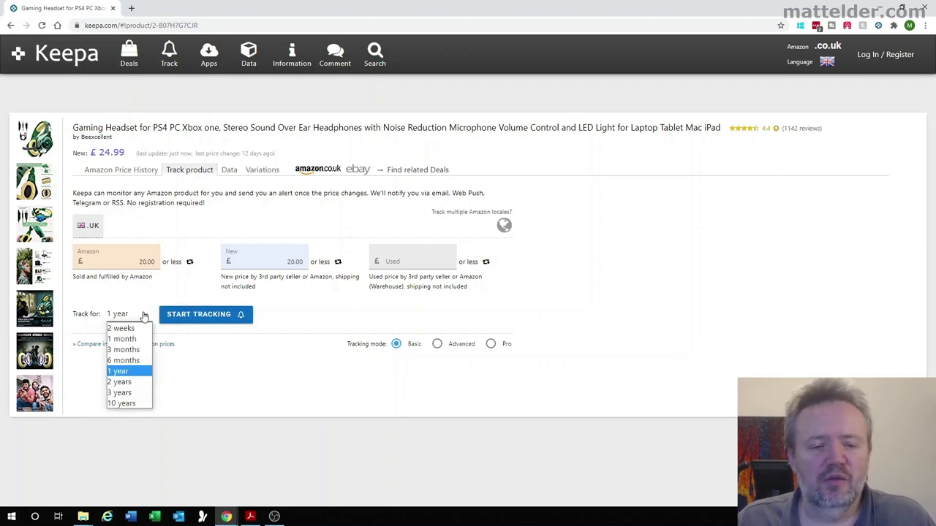
{"action": "left_click", "coordinate": [296, 303]}
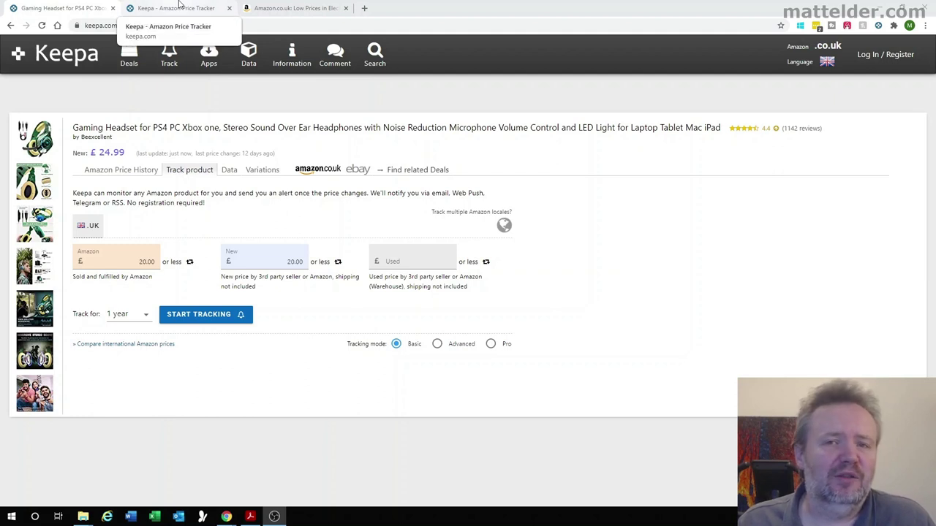
Return to the Keepa homepage tab and open Keepa's Chrome extension store listing.
{"action": "left_click", "coordinate": [179, 6]}
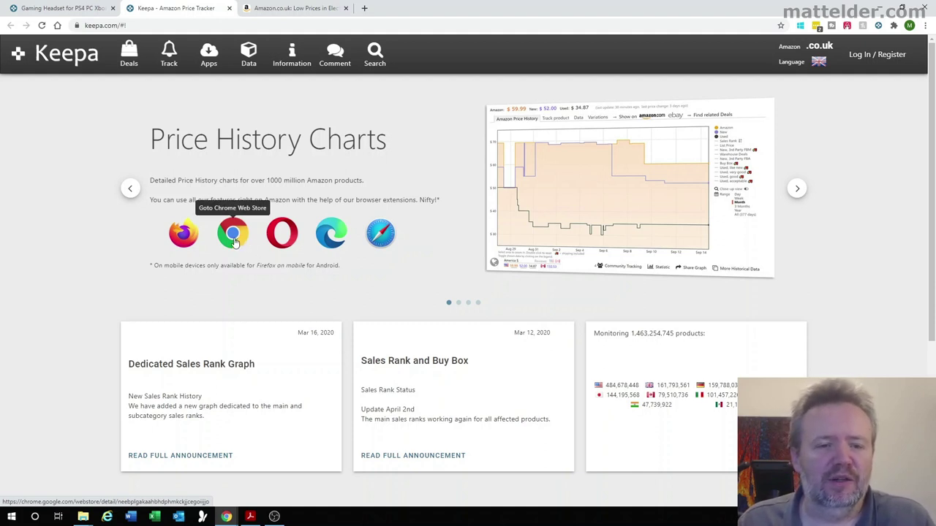
{"action": "left_click", "coordinate": [234, 241]}
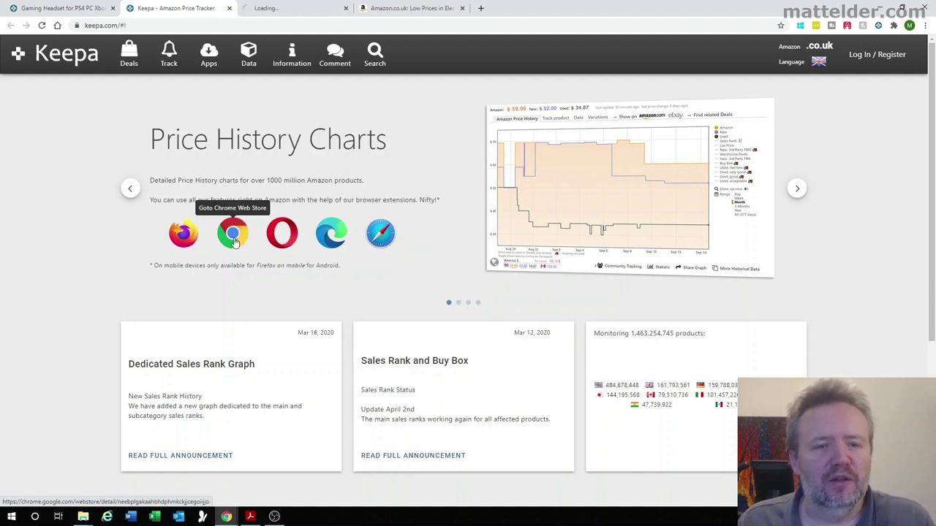
Switch to the new Chrome Web Store tab showing the installed Keepa extension.
{"action": "left_click", "coordinate": [290, 6]}
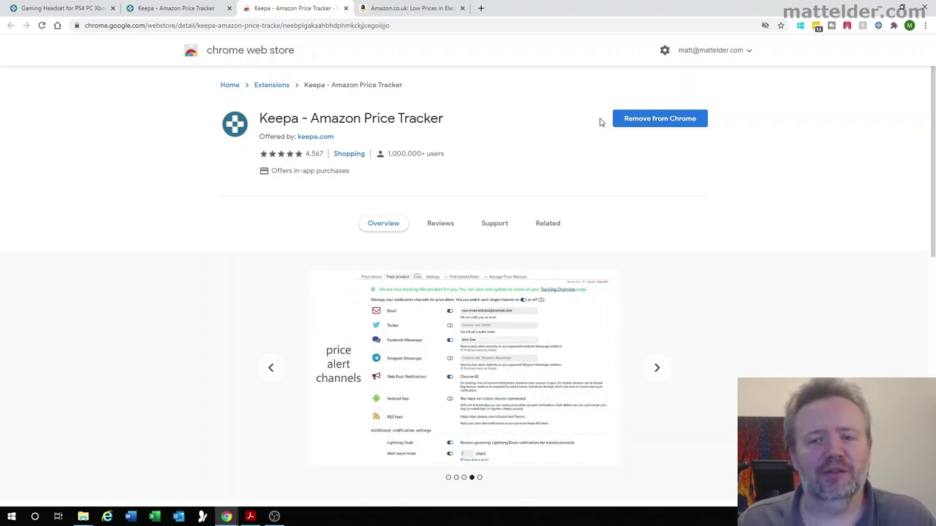
On Amazon.co.uk, search for 'beexcellent gaming headset xbox one' via the search suggestion.
{"action": "left_click", "coordinate": [388, 8]}
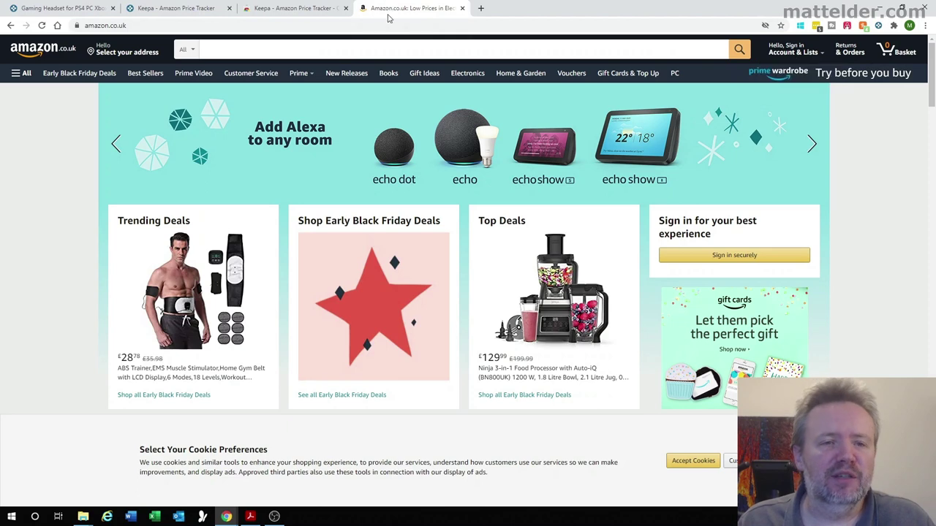
{"action": "left_click", "coordinate": [260, 49]}
{"action": "type", "text": "he"}
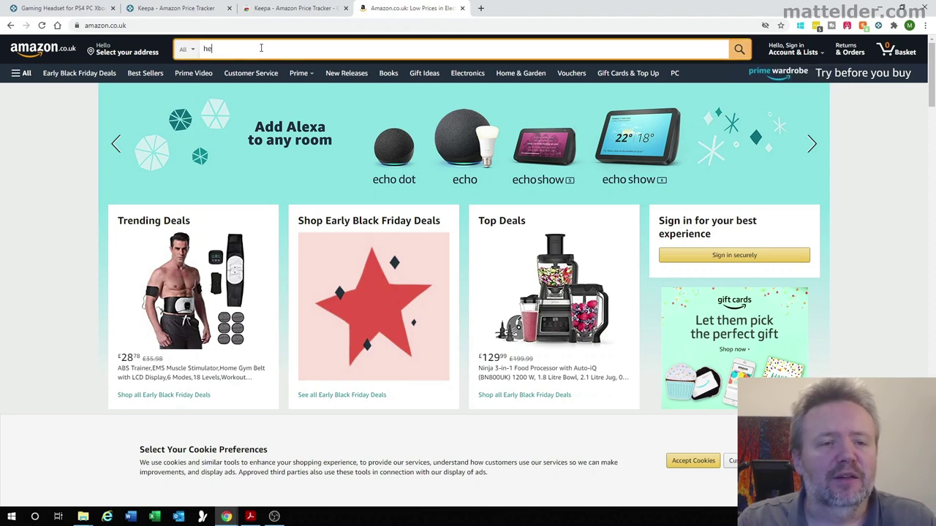
{"action": "type", "text": "ad"}
{"action": "key", "text": "BackSpace"}
{"action": "key", "text": "BackSpace"}
{"action": "key", "text": "BackSpace"}
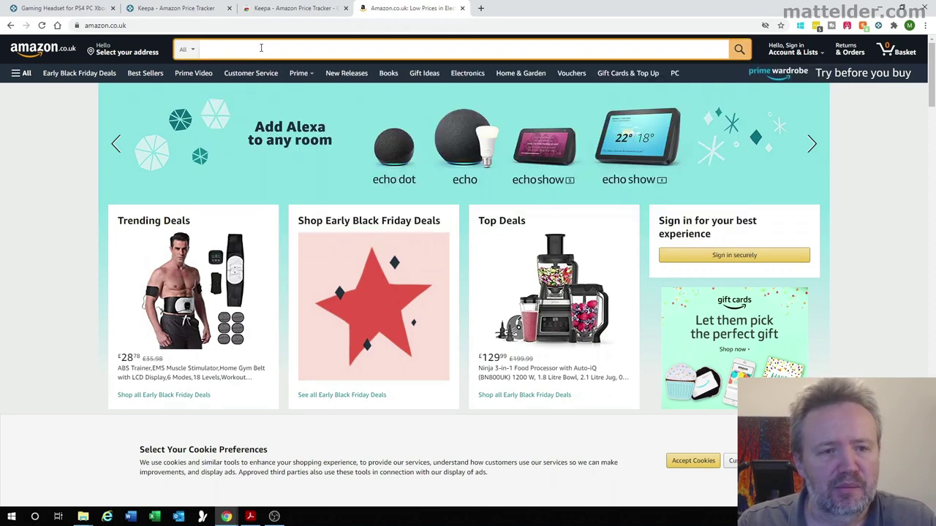
{"action": "type", "text": "bee"}
{"action": "key", "text": "BackSpace"}
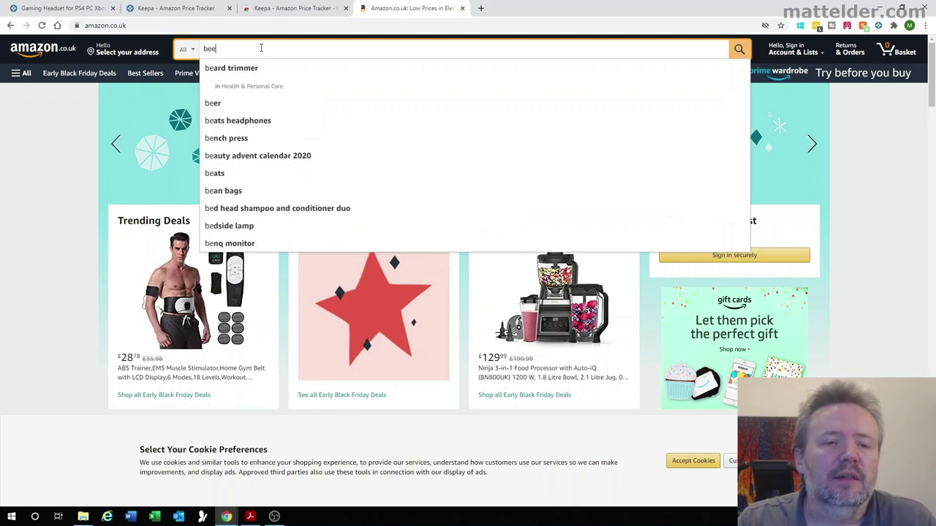
{"action": "type", "text": "exc"}
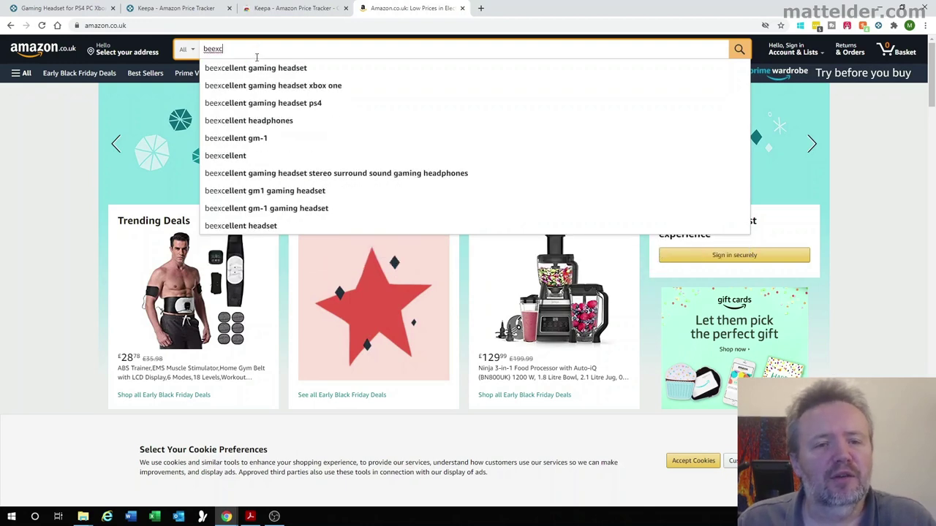
{"action": "left_click", "coordinate": [284, 87]}
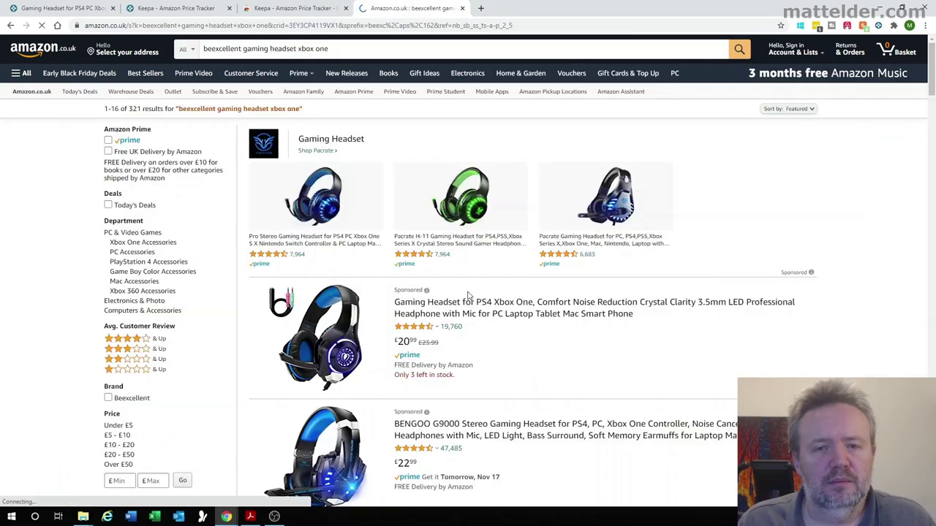
Open the Best Seller green camouflage £24.99 headset from the results.
{"action": "scroll", "coordinate": [468, 295], "scroll_direction": "down", "scroll_amount": 3}
{"action": "scroll", "coordinate": [468, 295], "scroll_direction": "down", "scroll_amount": 4}
{"action": "scroll", "coordinate": [468, 295], "scroll_direction": "down", "scroll_amount": 3}
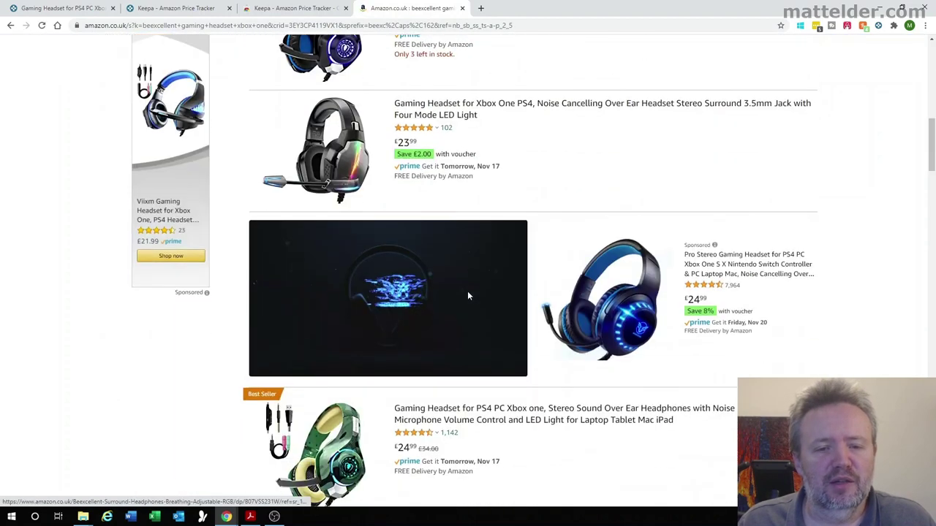
{"action": "scroll", "coordinate": [468, 295], "scroll_direction": "down", "scroll_amount": 3}
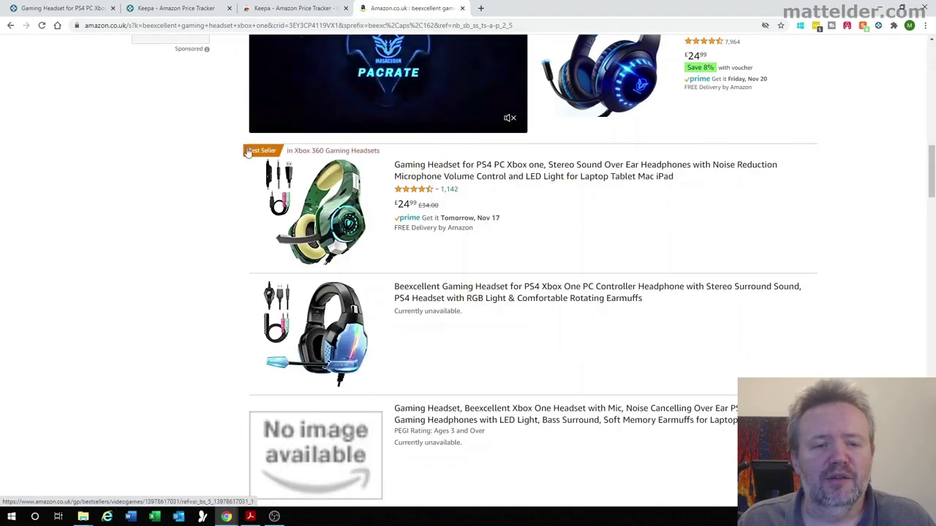
{"action": "left_click", "coordinate": [462, 169]}
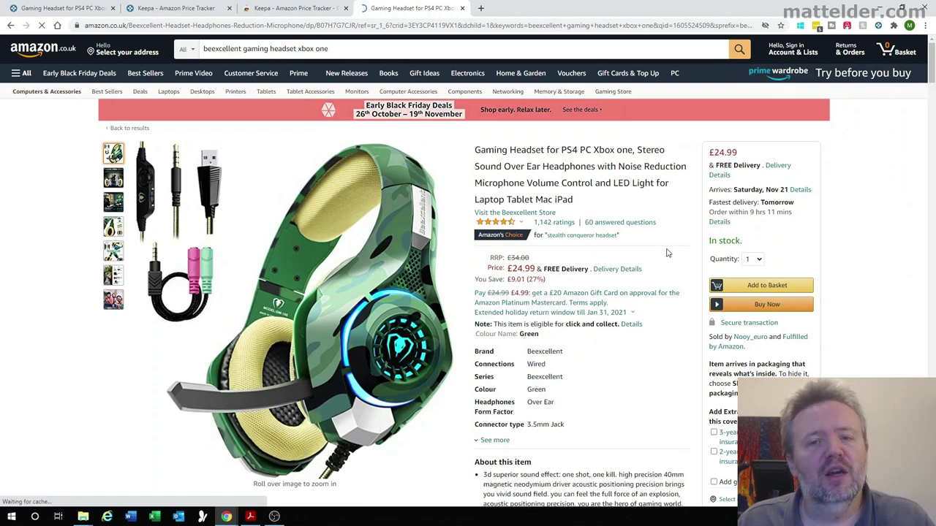
Scroll the headset page down to the embedded Keepa three-month chart and Frequently bought together.
{"action": "scroll", "coordinate": [666, 253], "scroll_direction": "down", "scroll_amount": 1}
{"action": "scroll", "coordinate": [667, 253], "scroll_direction": "down", "scroll_amount": 4}
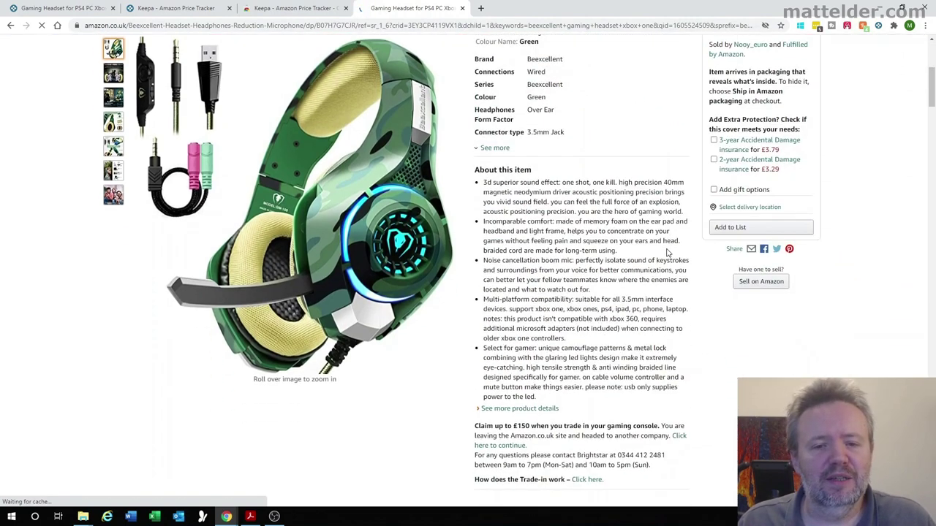
{"action": "scroll", "coordinate": [667, 253], "scroll_direction": "down", "scroll_amount": 3}
{"action": "scroll", "coordinate": [666, 253], "scroll_direction": "down", "scroll_amount": 3}
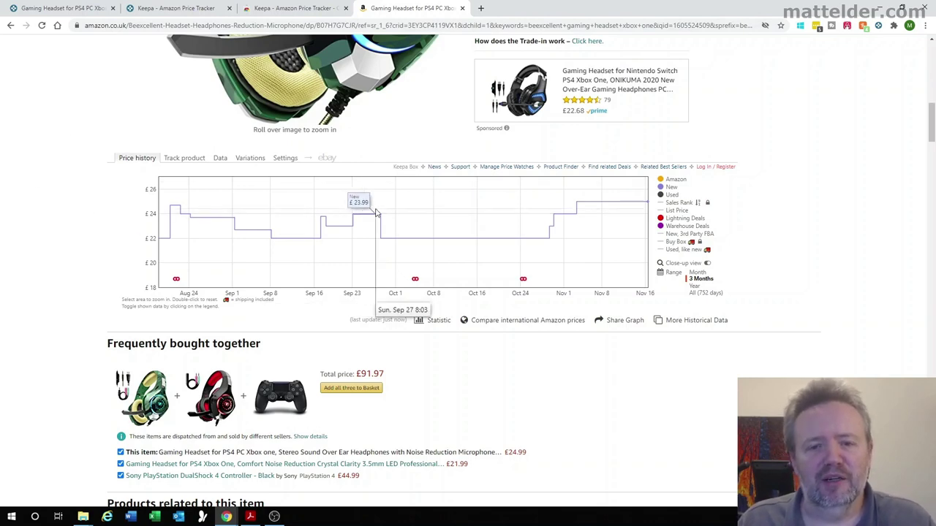
{"action": "scroll", "coordinate": [439, 153], "scroll_direction": "up", "scroll_amount": 3}
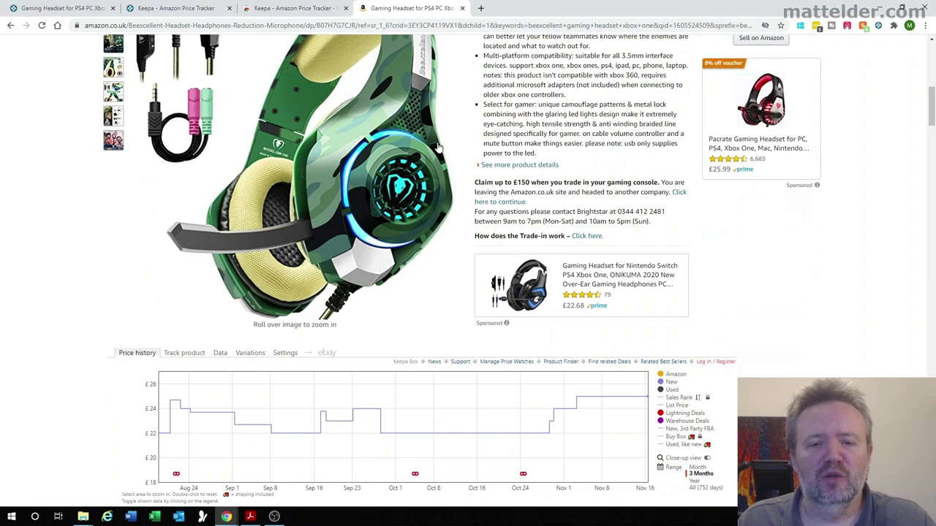
{"action": "scroll", "coordinate": [438, 154], "scroll_direction": "down", "scroll_amount": 3}
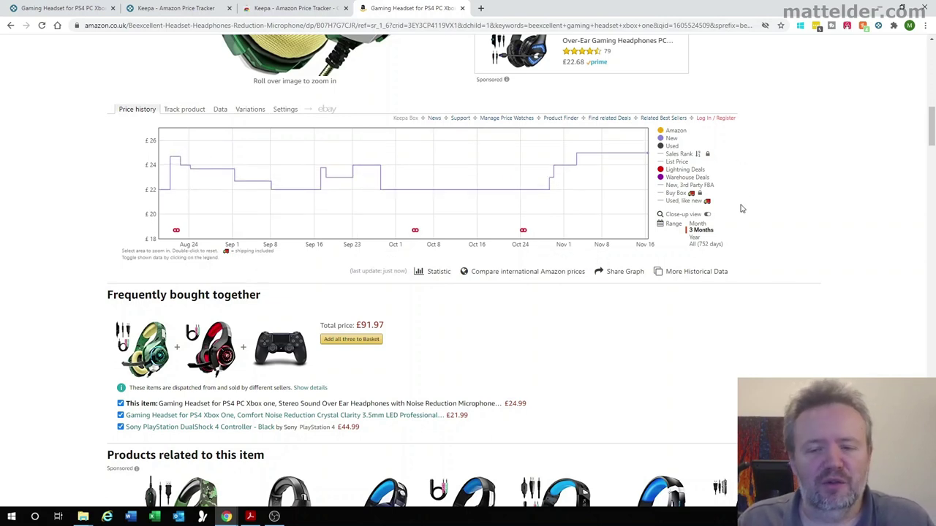
Set the embedded Keepa chart to Year, peaking near £40 in May, and compare with the listed price.
{"action": "left_click", "coordinate": [695, 238]}
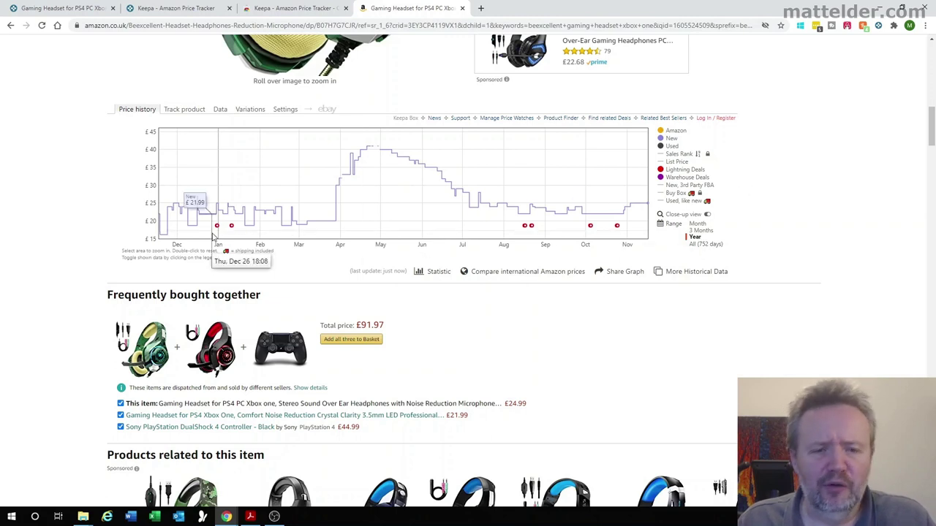
{"action": "scroll", "coordinate": [733, 183], "scroll_direction": "up", "scroll_amount": 1}
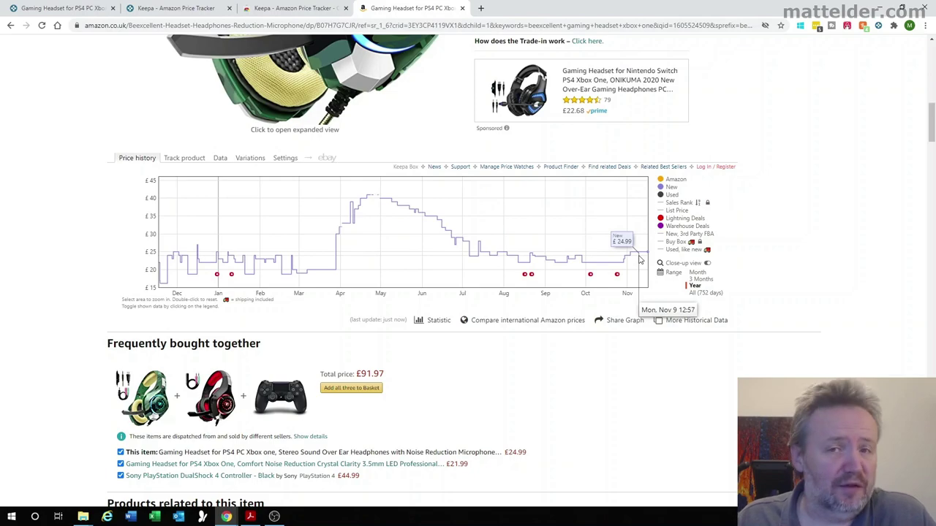
{"action": "scroll", "coordinate": [638, 259], "scroll_direction": "up", "scroll_amount": 5}
{"action": "scroll", "coordinate": [638, 260], "scroll_direction": "up", "scroll_amount": 1}
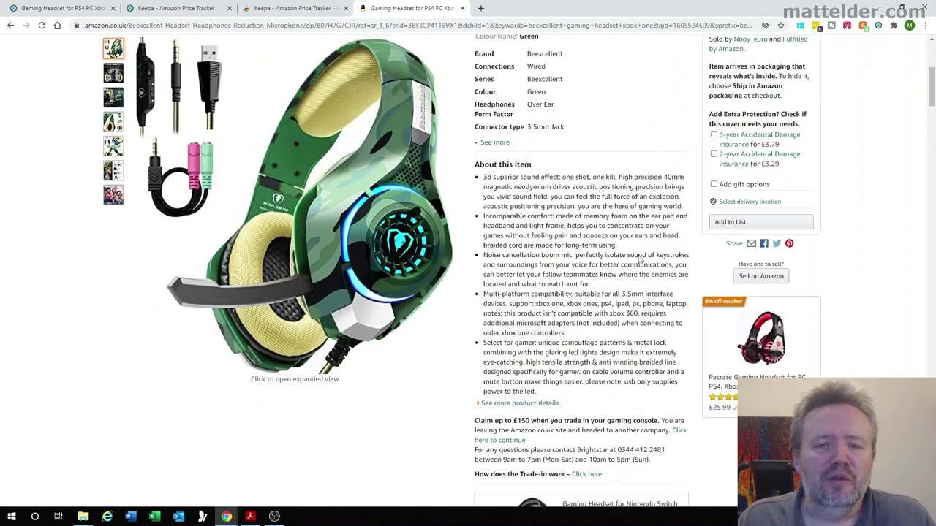
{"action": "scroll", "coordinate": [638, 260], "scroll_direction": "up", "scroll_amount": 2}
{"action": "scroll", "coordinate": [638, 259], "scroll_direction": "up", "scroll_amount": 1}
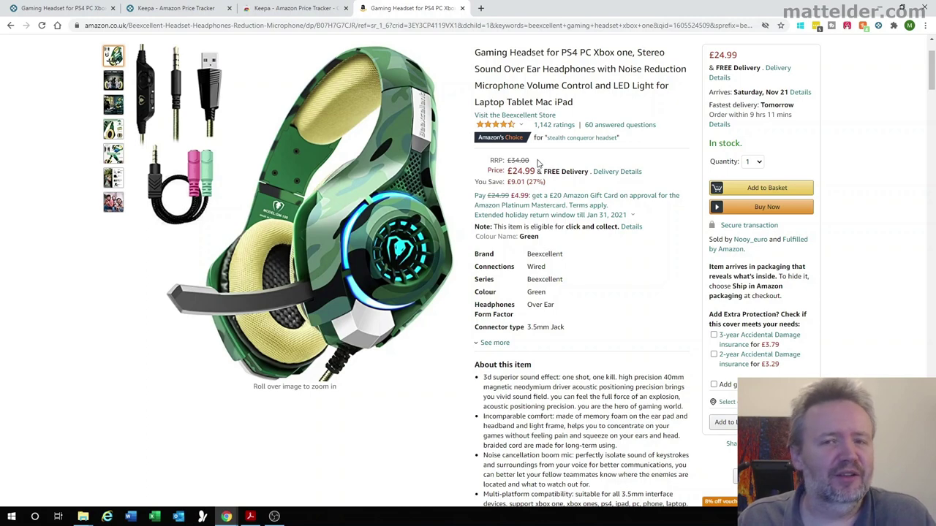
{"action": "scroll", "coordinate": [537, 162], "scroll_direction": "up", "scroll_amount": 2}
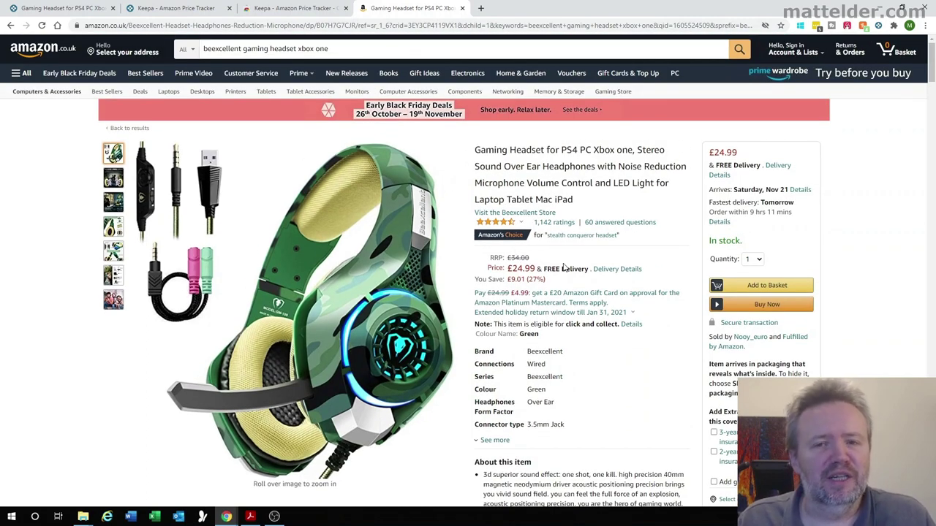
{"action": "scroll", "coordinate": [563, 268], "scroll_direction": "down", "scroll_amount": 3}
{"action": "scroll", "coordinate": [563, 268], "scroll_direction": "down", "scroll_amount": 3}
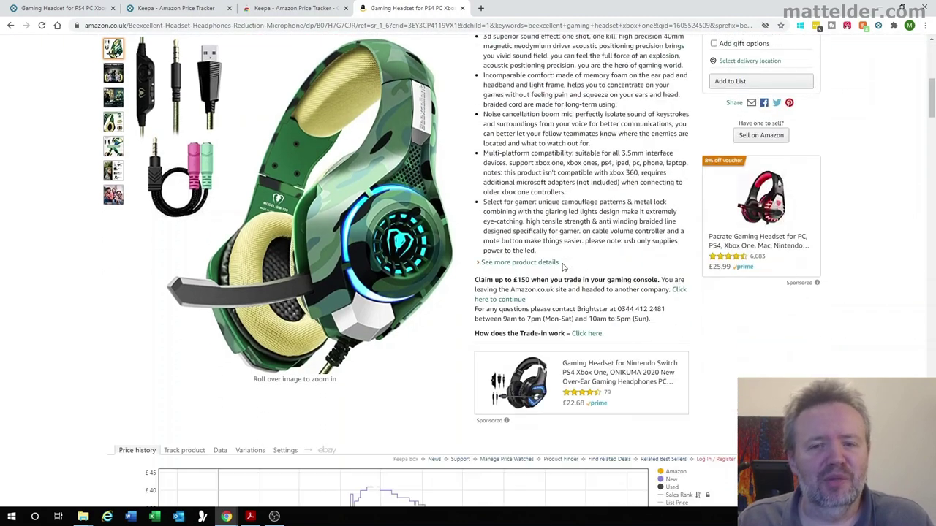
{"action": "scroll", "coordinate": [563, 267], "scroll_direction": "down", "scroll_amount": 4}
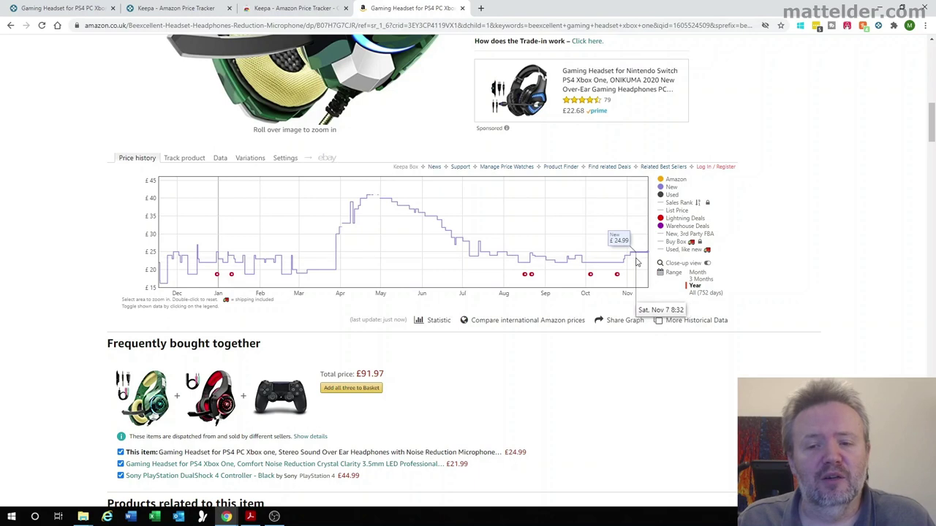
{"action": "mouse_move", "coordinate": [433, 223]}
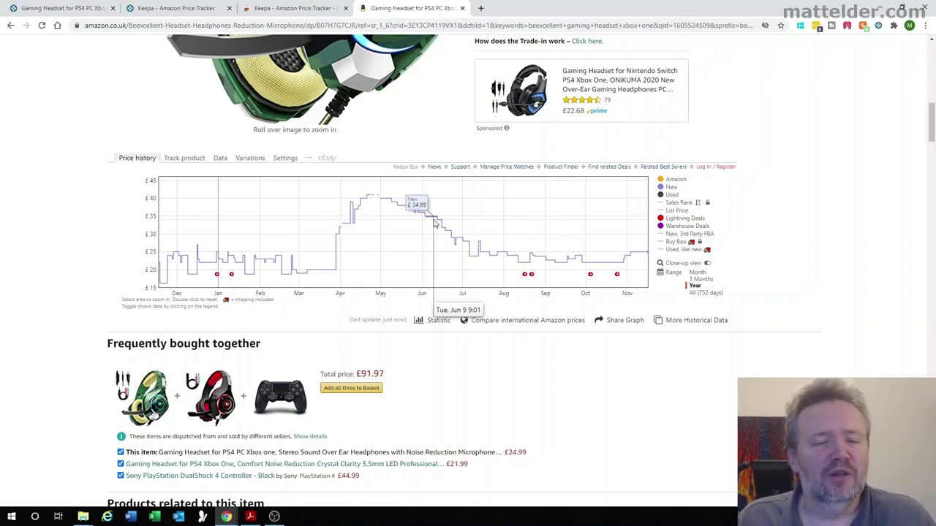
{"action": "scroll", "coordinate": [511, 129], "scroll_direction": "up", "scroll_amount": 3}
{"action": "scroll", "coordinate": [512, 128], "scroll_direction": "up", "scroll_amount": 3}
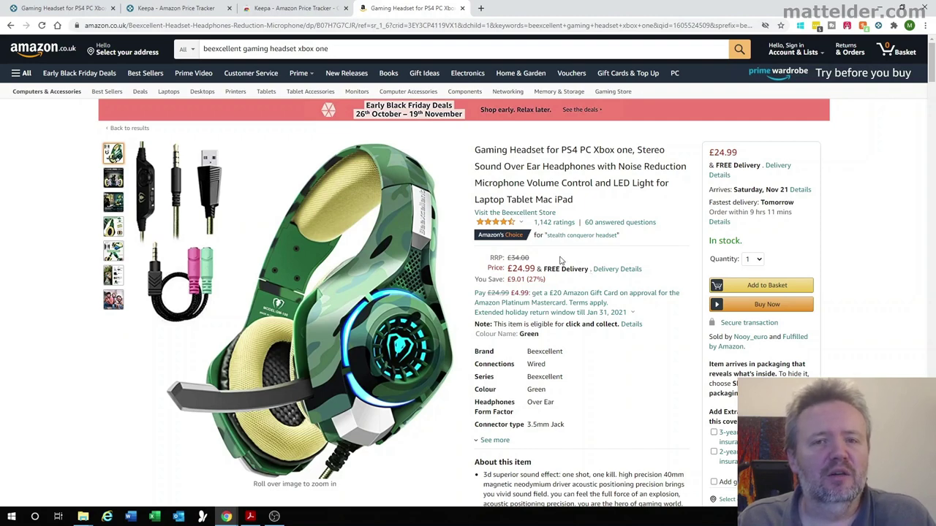
{"action": "scroll", "coordinate": [561, 260], "scroll_direction": "down", "scroll_amount": 3}
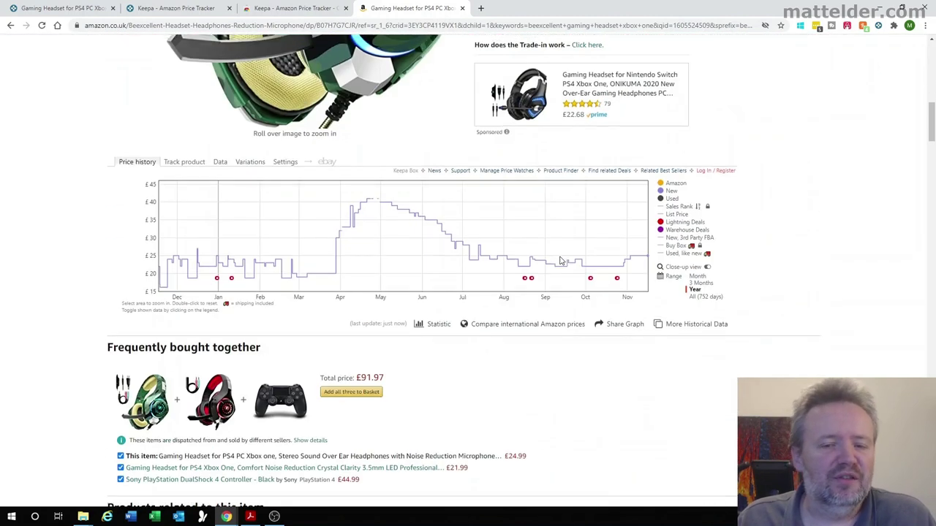
{"action": "mouse_move", "coordinate": [599, 266]}
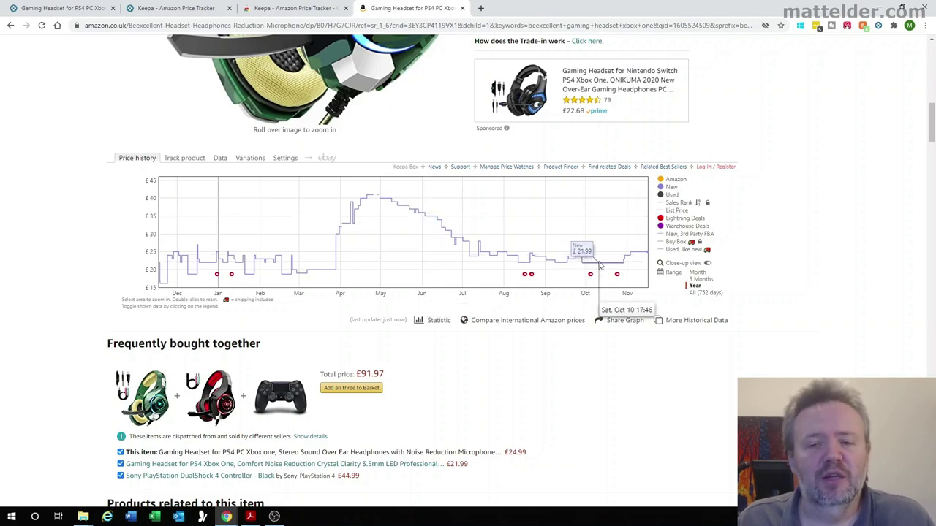
{"action": "scroll", "coordinate": [731, 150], "scroll_direction": "up", "scroll_amount": 3}
{"action": "scroll", "coordinate": [731, 150], "scroll_direction": "up", "scroll_amount": 2}
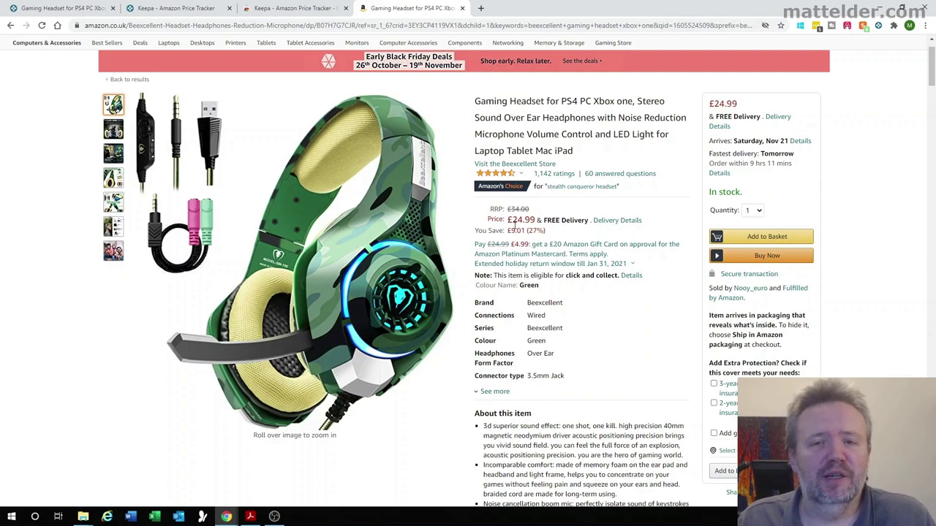
{"action": "scroll", "coordinate": [514, 227], "scroll_direction": "down", "scroll_amount": 2}
{"action": "scroll", "coordinate": [514, 233], "scroll_direction": "down", "scroll_amount": 3}
{"action": "scroll", "coordinate": [514, 248], "scroll_direction": "down", "scroll_amount": 3}
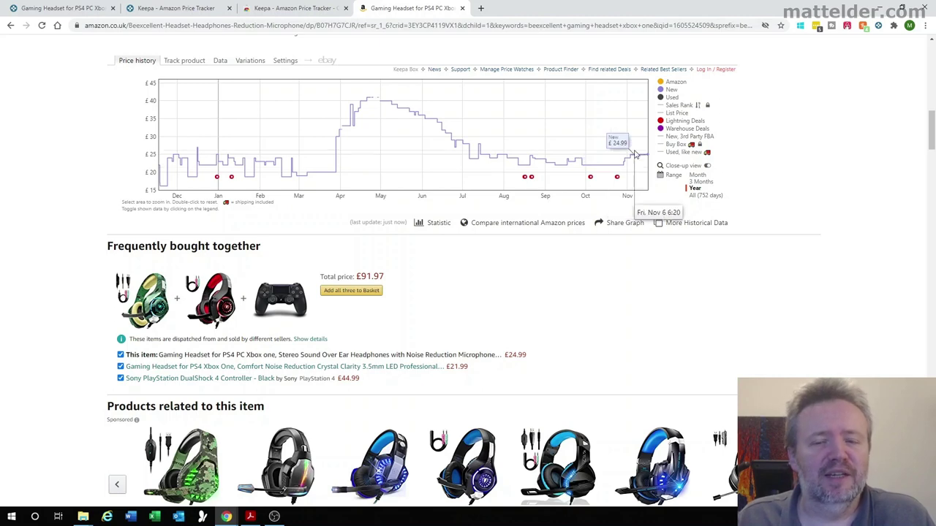
{"action": "scroll", "coordinate": [633, 156], "scroll_direction": "up", "scroll_amount": 2}
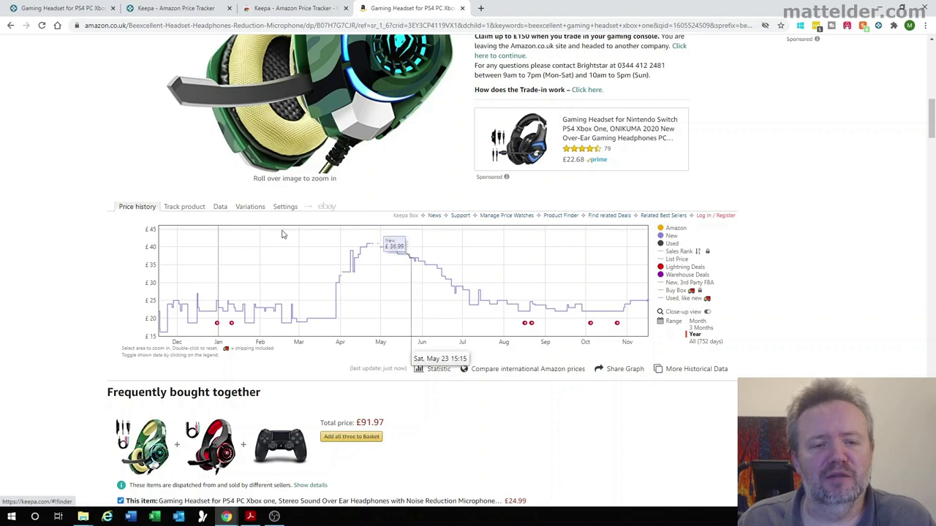
Show the VonHaus 44-drawer organiser's full 1766-day Keepa price history on its Amazon page.
{"action": "left_click", "coordinate": [184, 208]}
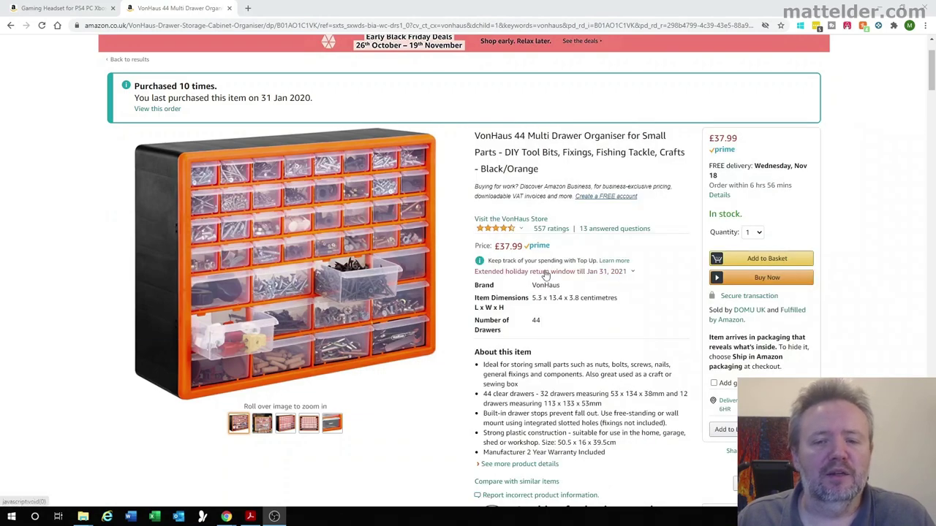
{"action": "left_click", "coordinate": [547, 272]}
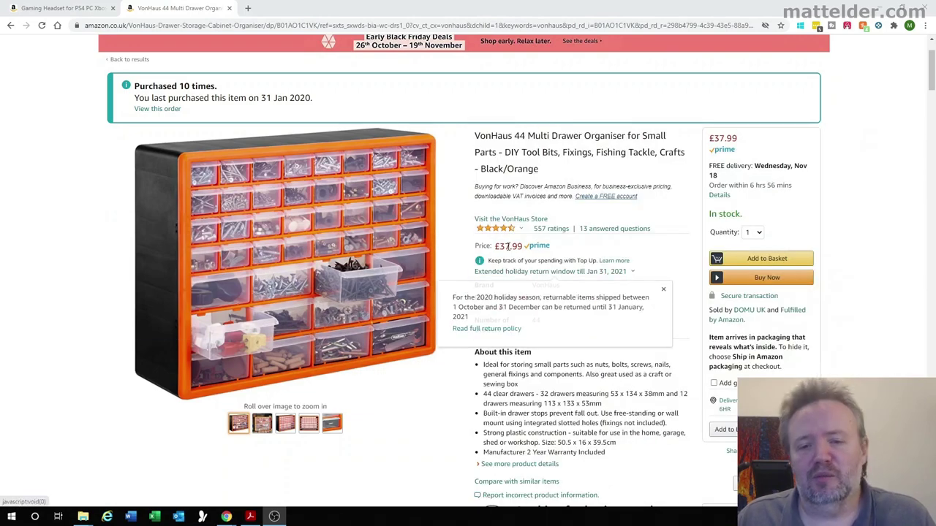
{"action": "scroll", "coordinate": [585, 256], "scroll_direction": "down", "scroll_amount": 4}
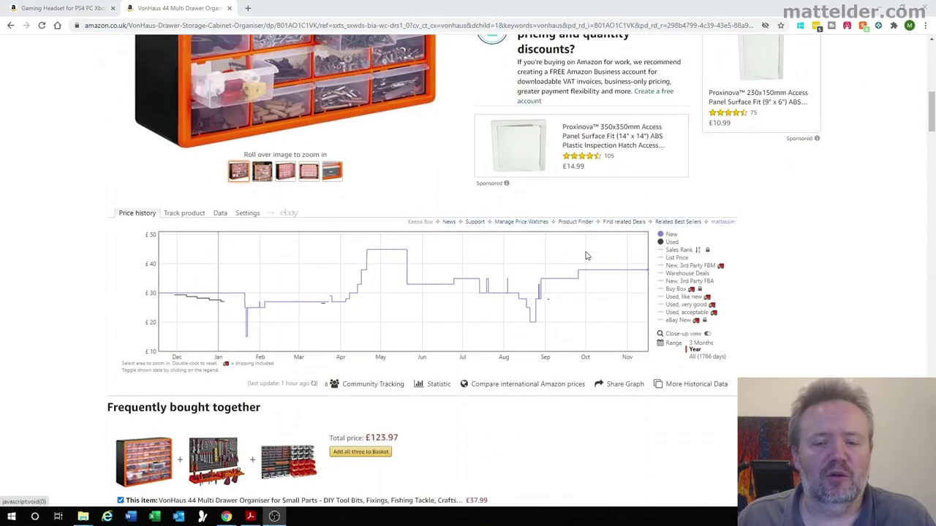
{"action": "scroll", "coordinate": [585, 256], "scroll_direction": "down", "scroll_amount": 2}
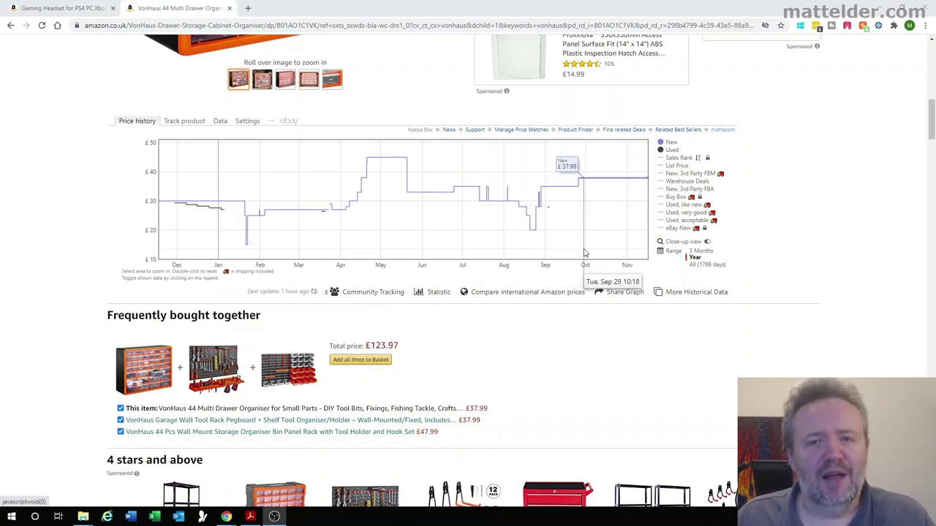
{"action": "left_click", "coordinate": [700, 265]}
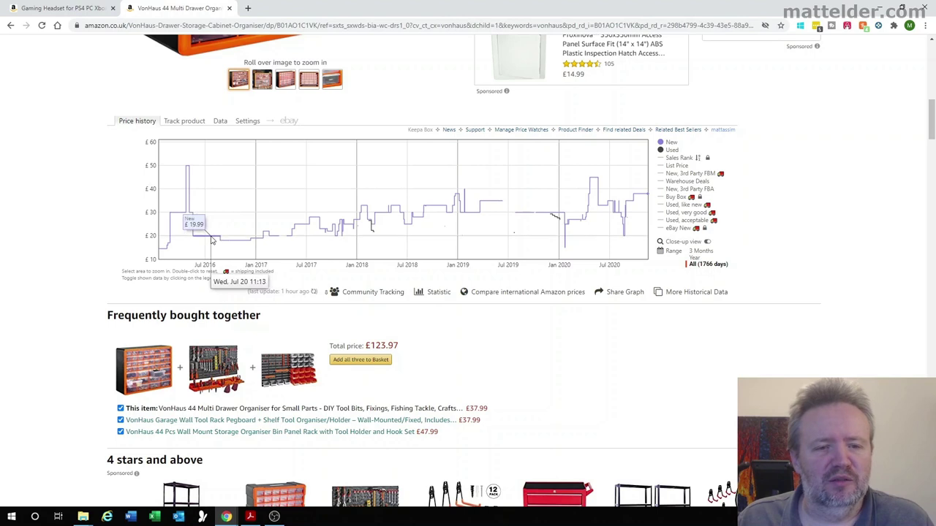
Open the keepa.com home page in a new tab and reveal its Track options.
{"action": "left_click", "coordinate": [272, 238]}
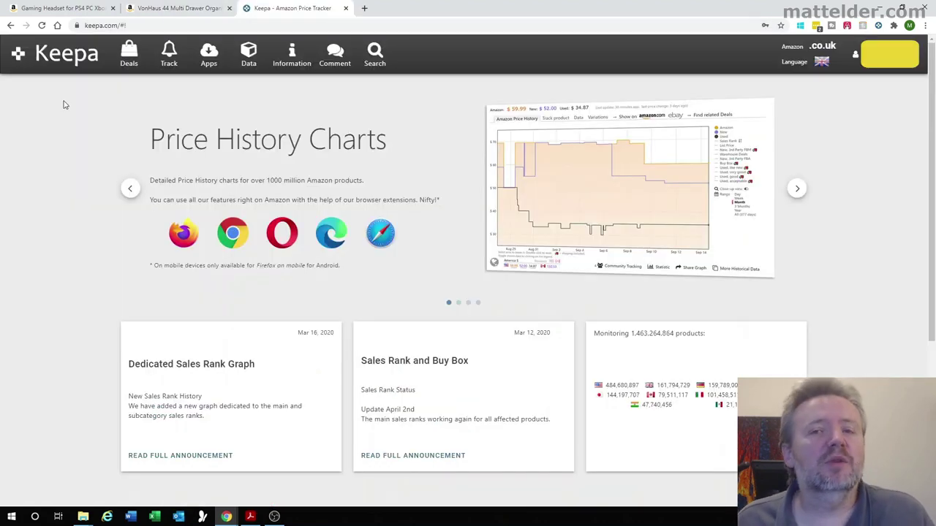
{"action": "left_click", "coordinate": [166, 59]}
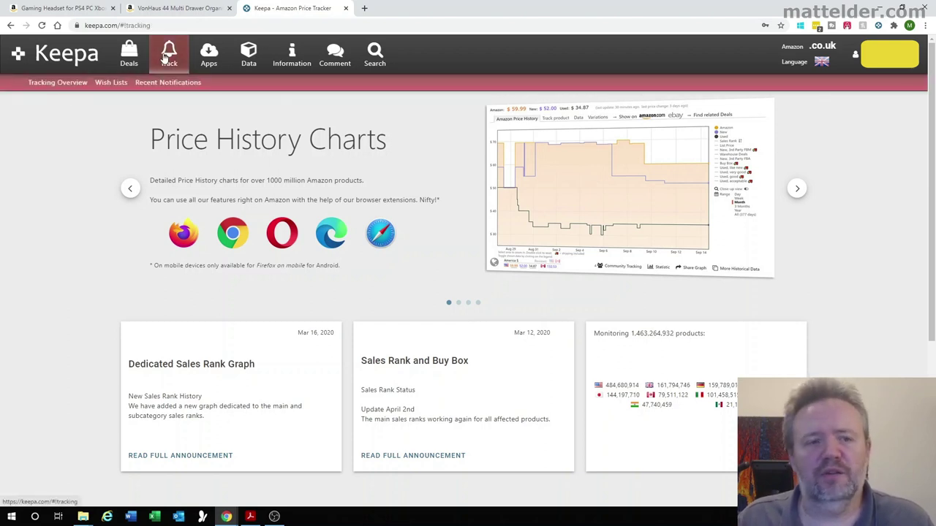
List the 35 tracked products in Tracking Overview and set the Prismacolor markers chart to one year.
{"action": "left_click", "coordinate": [53, 85]}
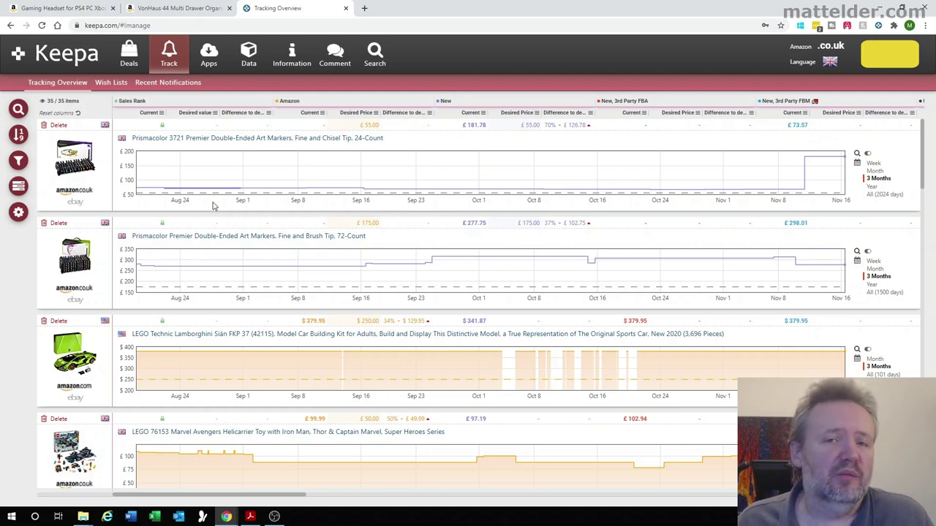
{"action": "scroll", "coordinate": [212, 206], "scroll_direction": "down", "scroll_amount": 15}
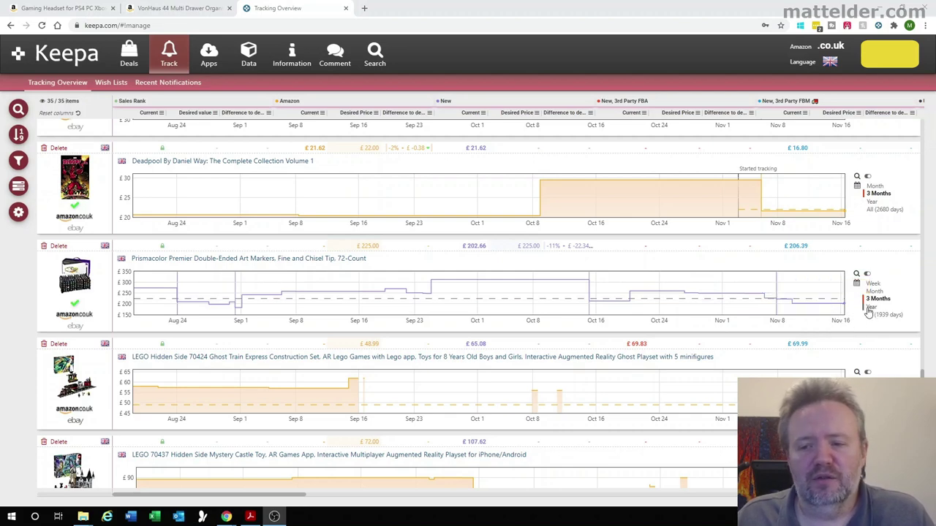
{"action": "left_click", "coordinate": [871, 307]}
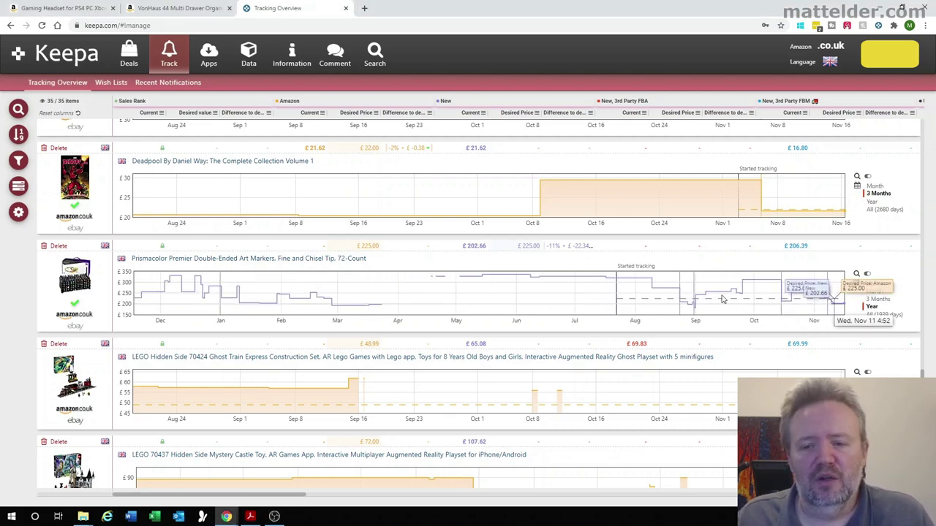